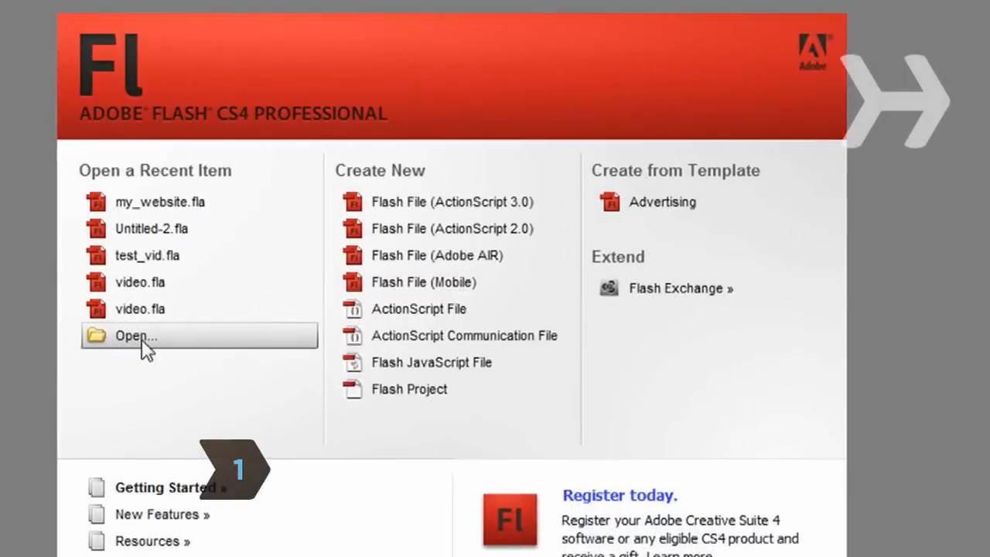
Open the existing Flash file my_website.fla.
left_click(147, 336)
left_click(518, 347)
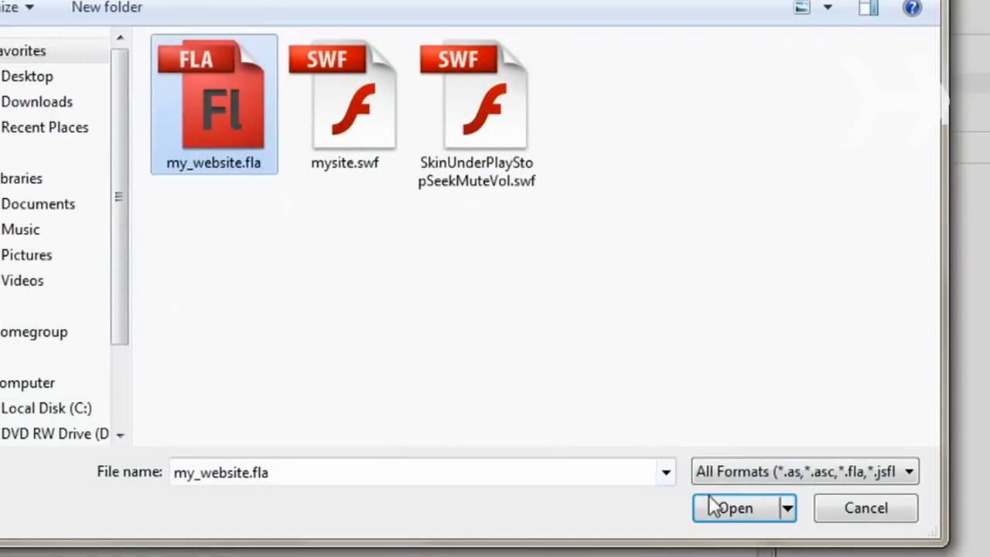
left_click(713, 508)
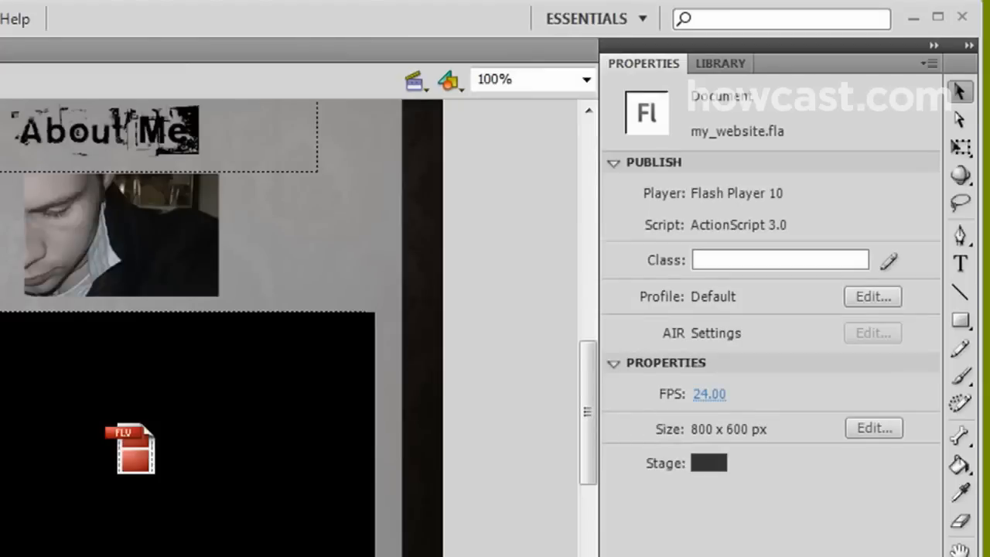
Switch the workspace layout from Essentials to Designer.
left_click(632, 21)
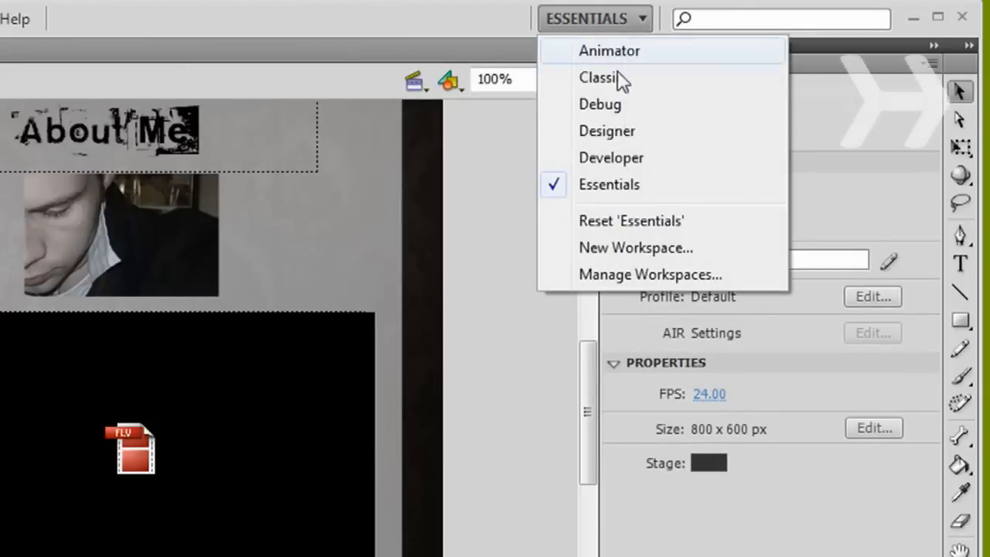
left_click(611, 132)
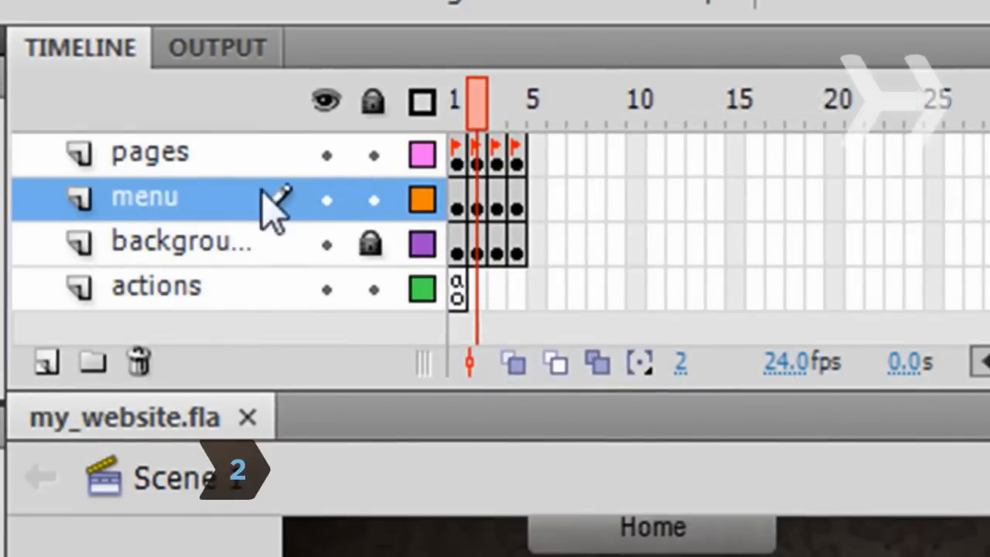
Select all four layers and shift their frames one frame later, leaving frame 1 empty.
left_click(213, 159)
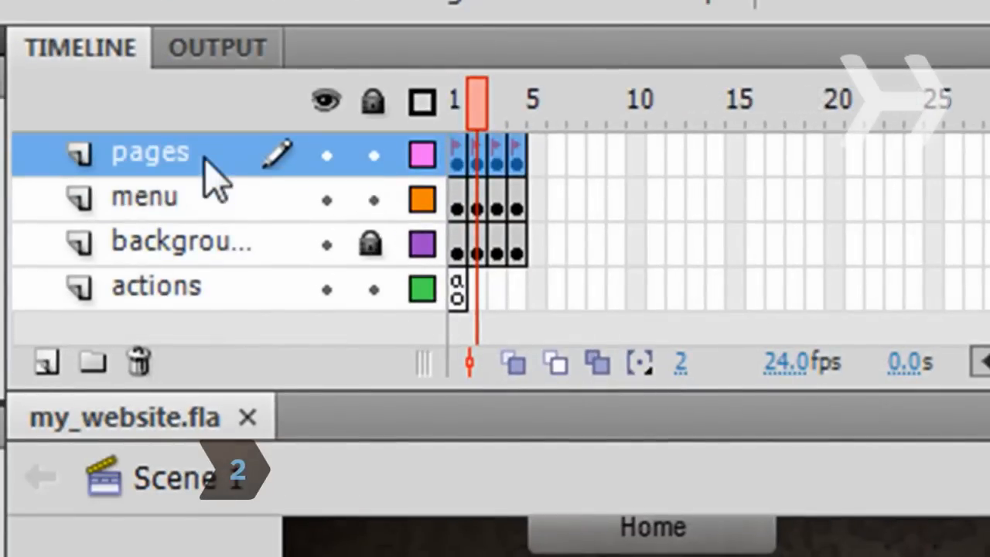
left_click(208, 288, "shift")
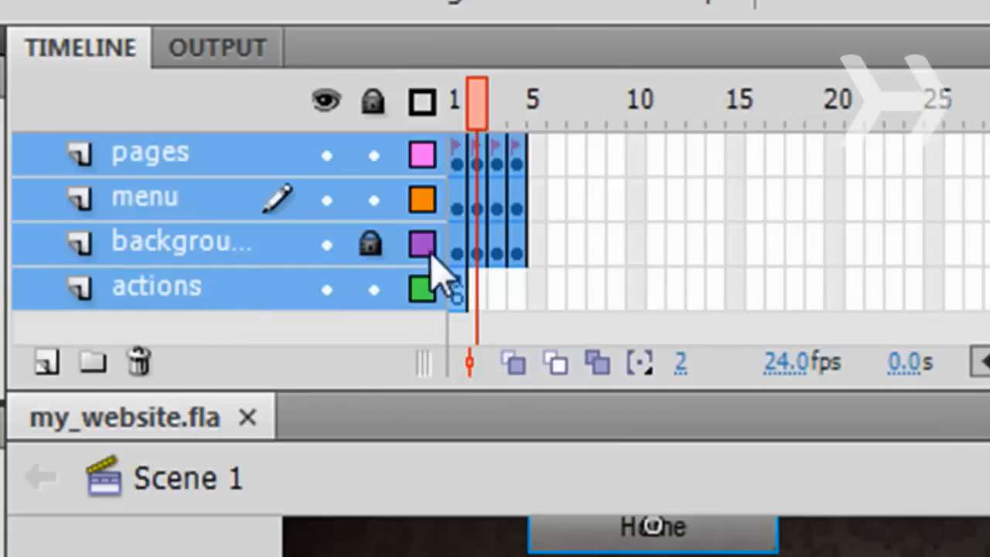
left_click_drag(462, 166, 477, 166)
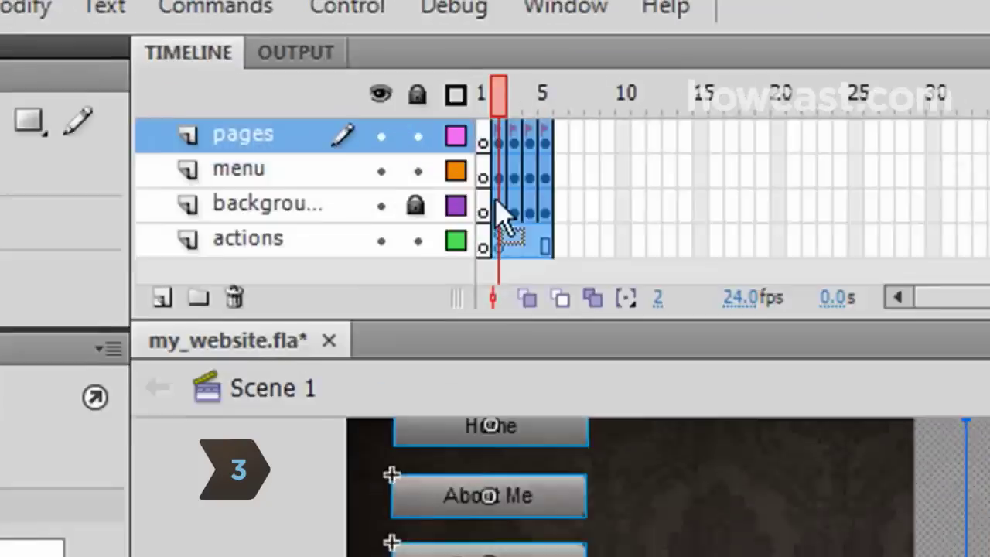
Draw a red-filled, black-stroked rounded loading bar on frame 1 of the actions layer.
left_click(345, 99)
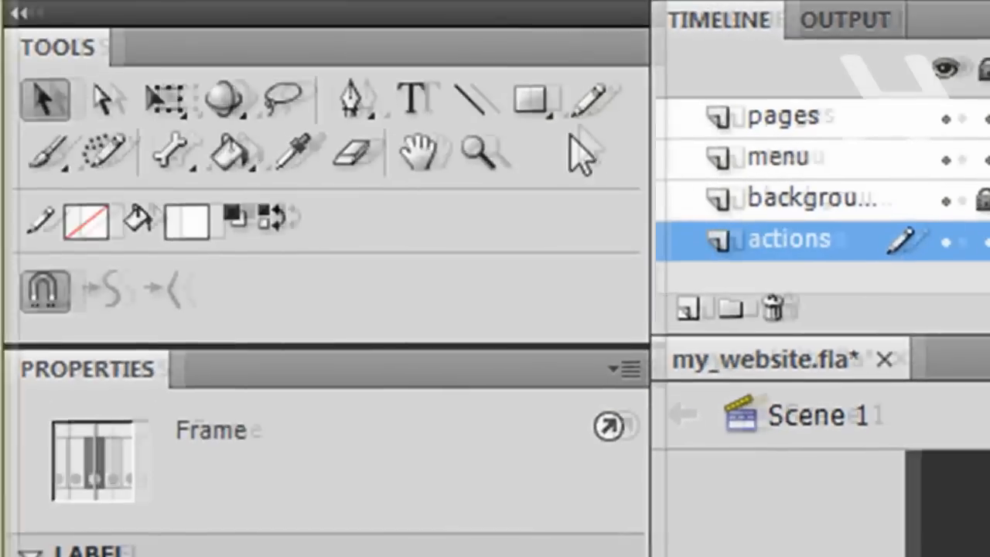
left_click(560, 115)
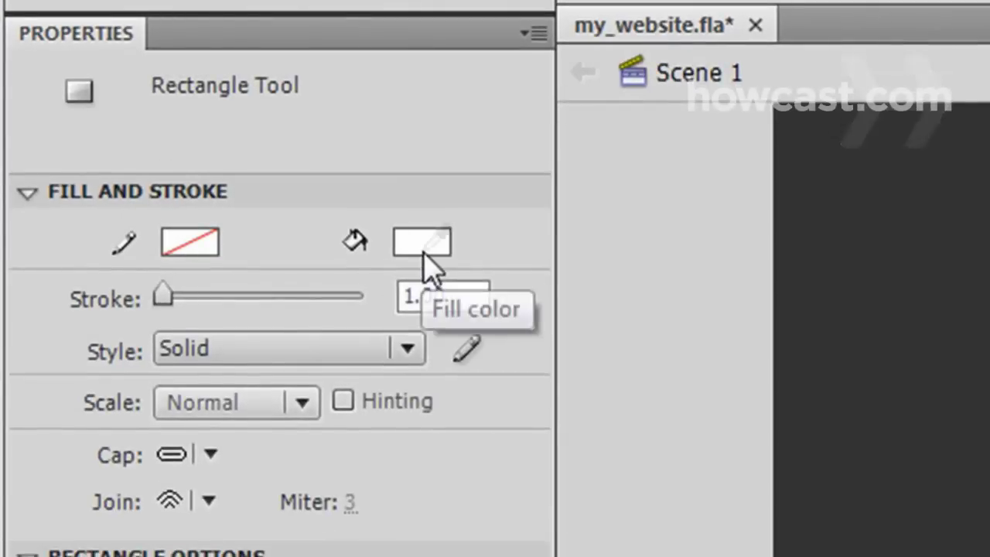
left_click(423, 243)
left_click(445, 500)
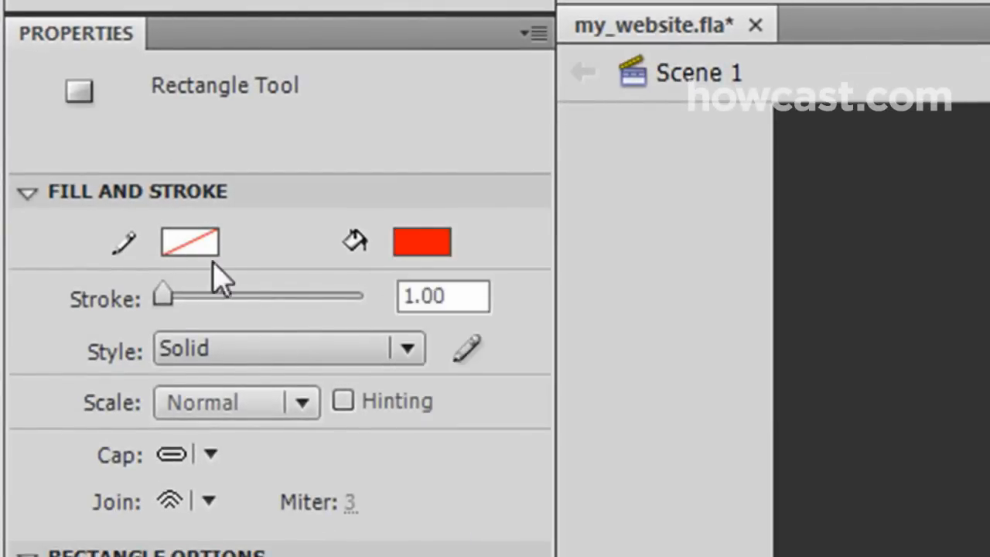
left_click(197, 241)
left_click(200, 336)
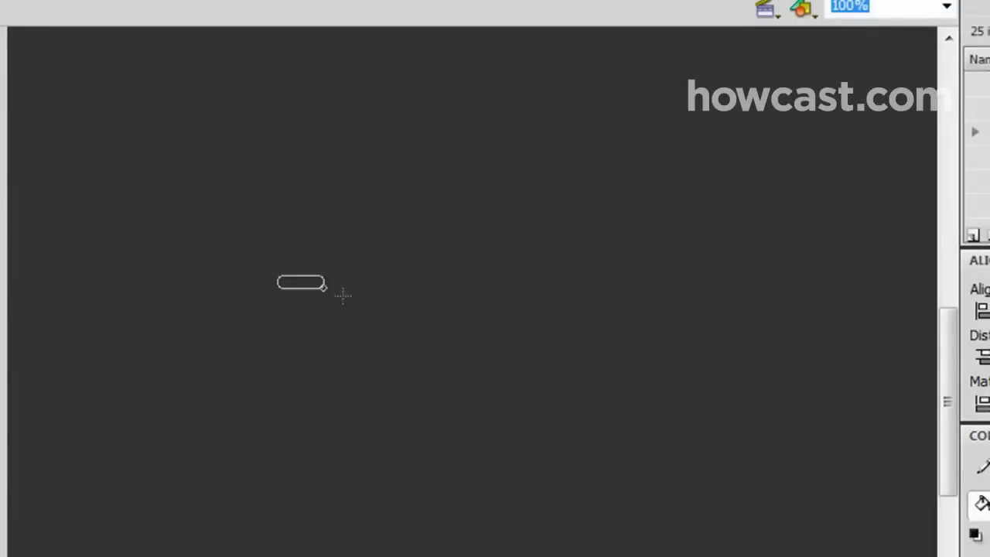
mouse_move(343, 295)
left_mouse_down()
mouse_move(700, 381)
mouse_move(712, 341)
left_mouse_up()
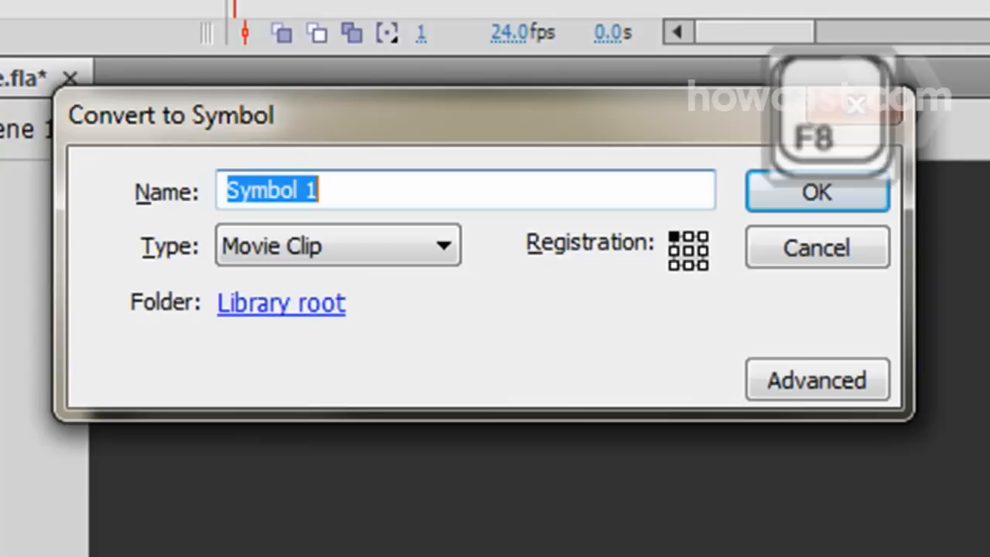
type("outline")
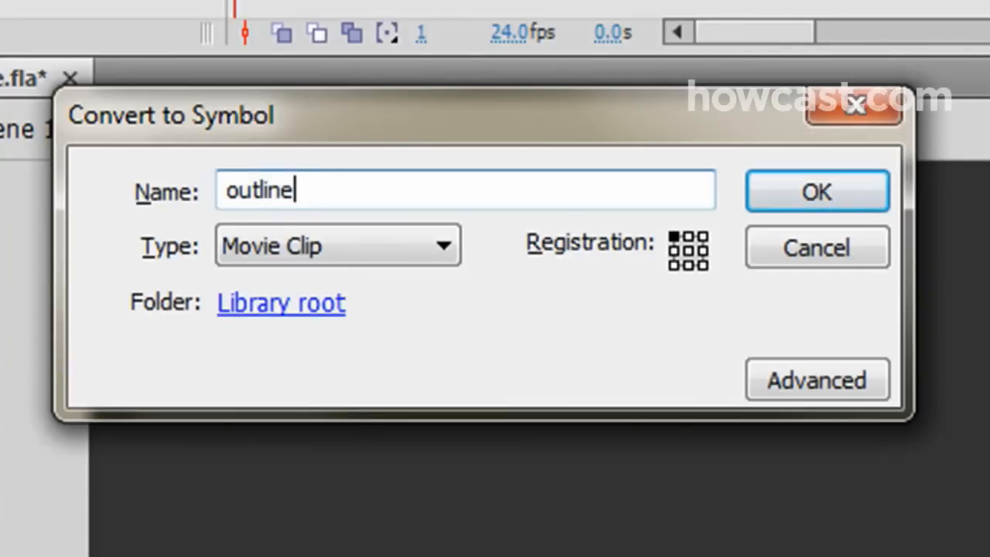
Convert the bar's outline to a Movie Clip symbol named outline.
left_click(438, 255)
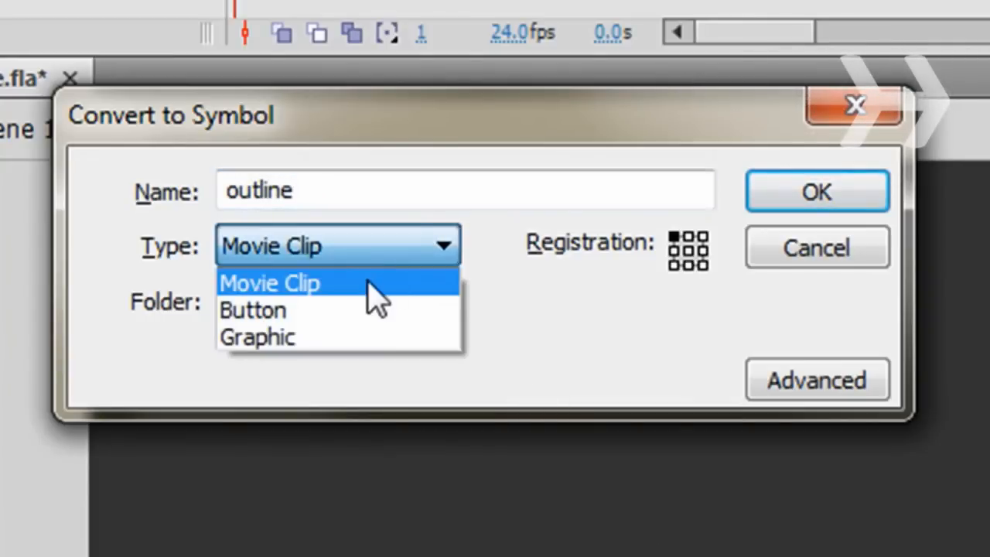
left_click(371, 283)
left_click(795, 198)
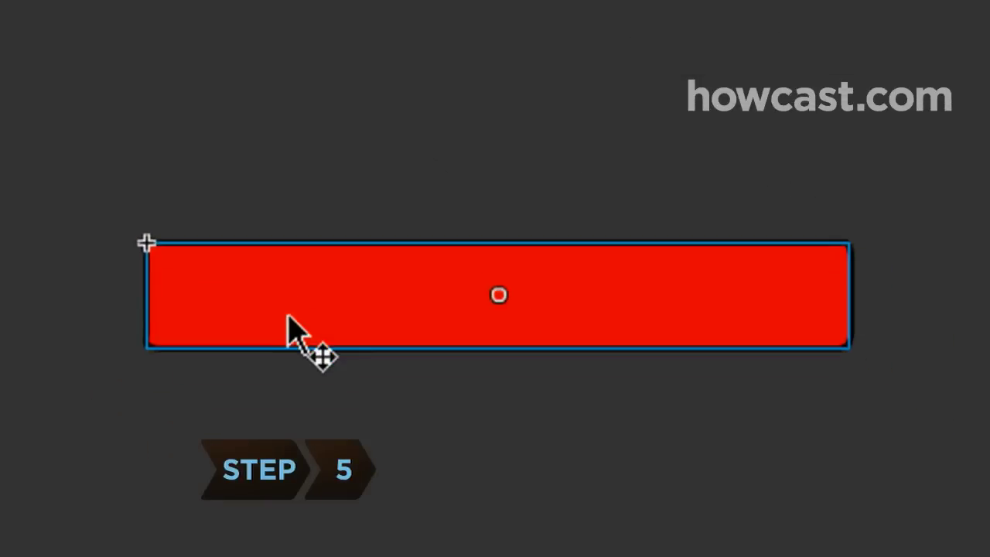
Convert the red fill to a left-registered Movie Clip named rectangle with instance name rectangle_clip.
double_click(282, 318)
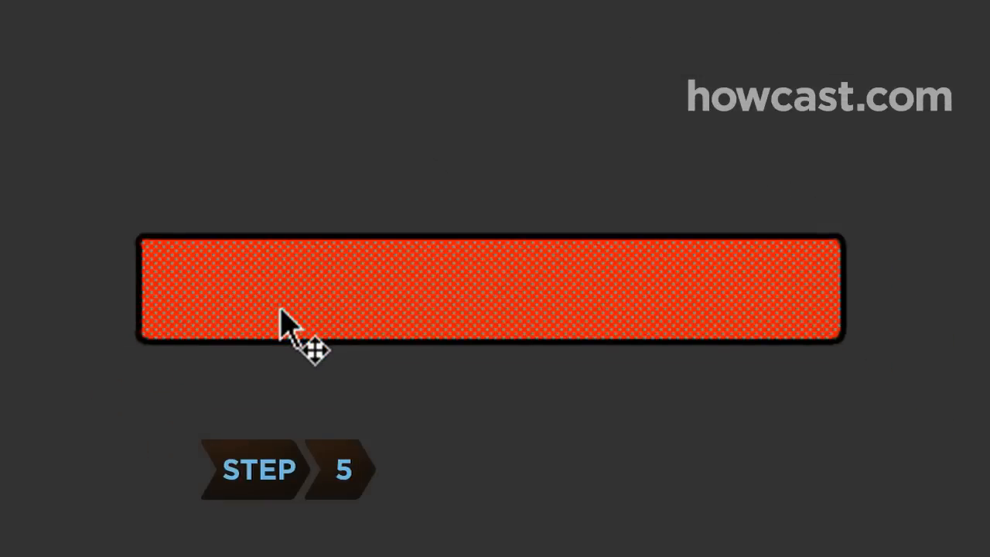
key("F8")
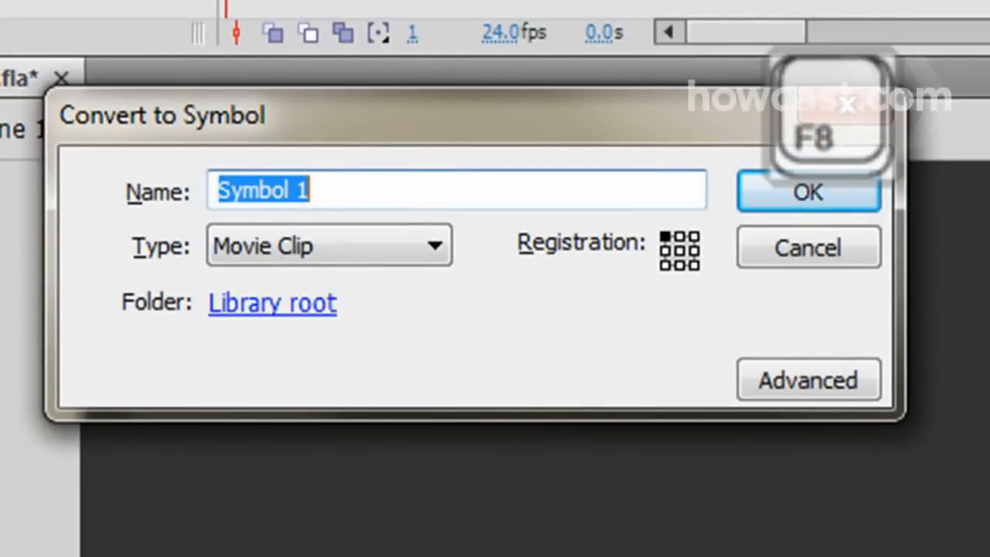
type("rectangle")
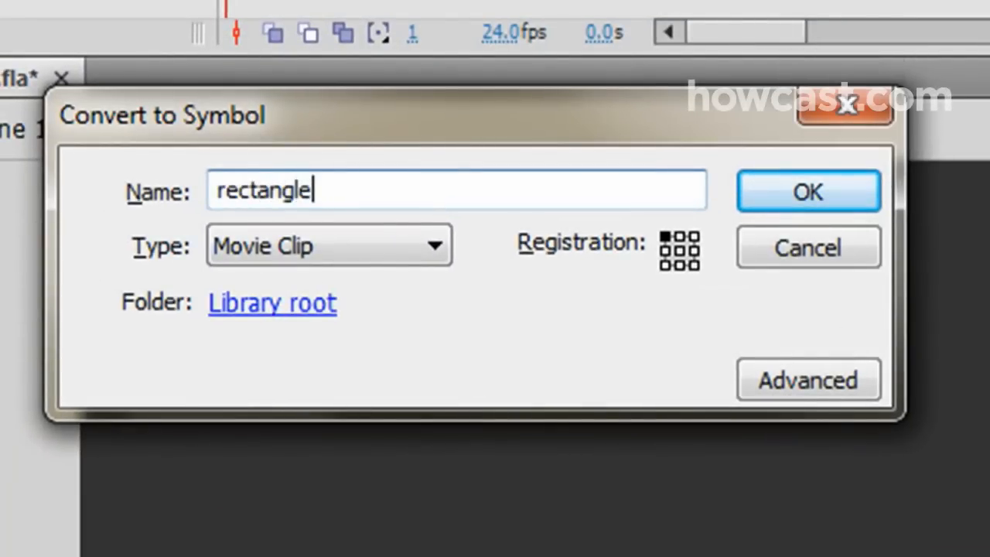
left_click(433, 252)
left_click(375, 279)
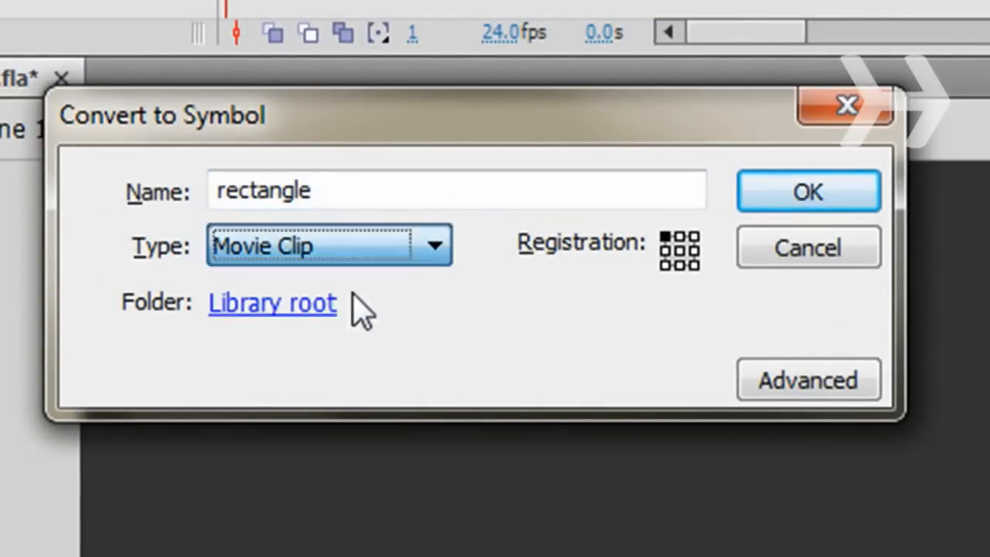
left_click(662, 252)
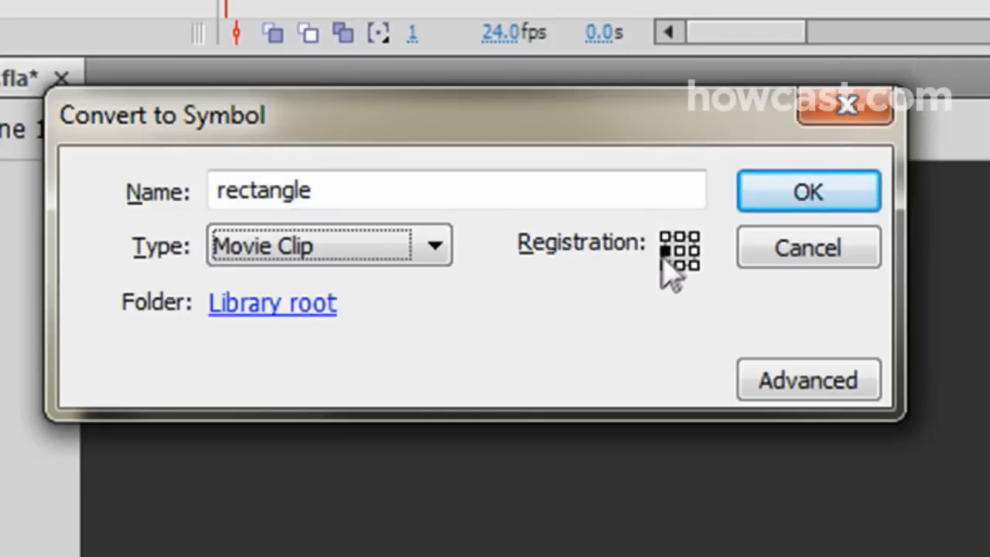
left_click(797, 199)
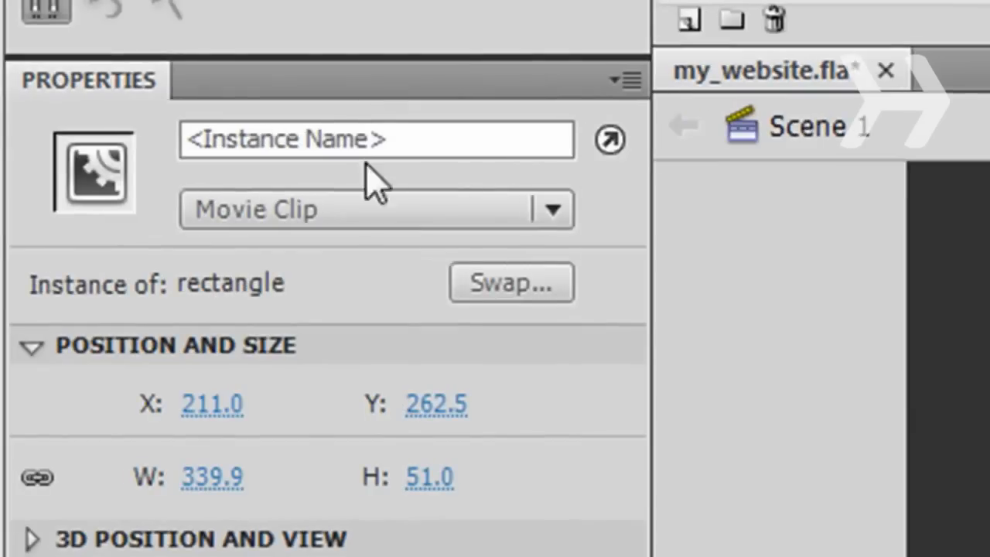
left_click(367, 178)
type("rectangle_clip")
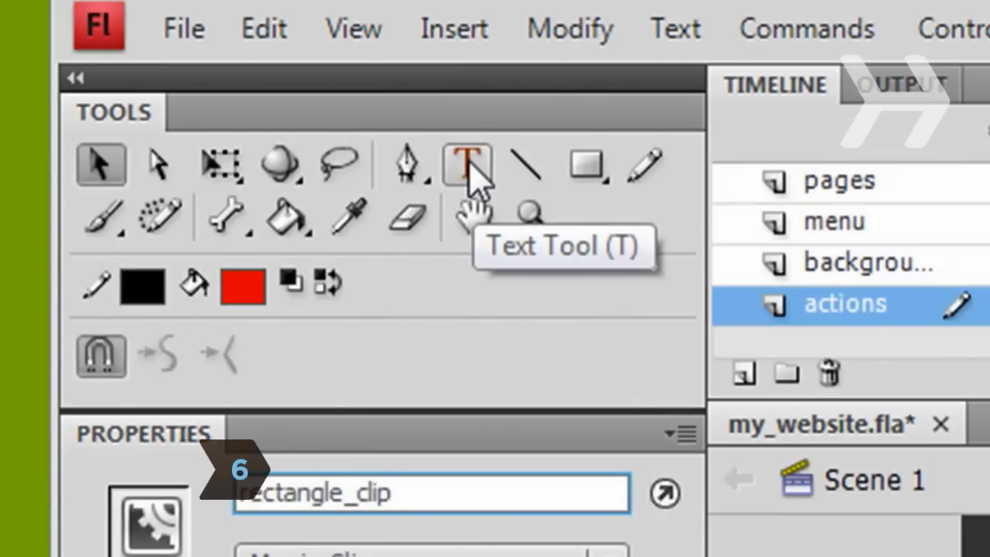
Add a Dynamic Text field in Arial 20 pt for the percentage, instance name text_clip.
left_click(467, 165)
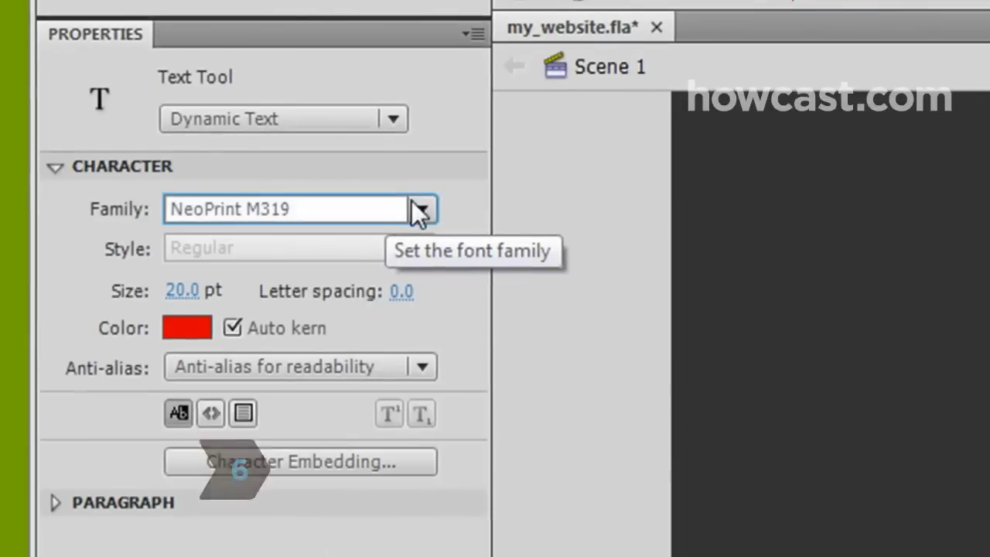
left_click(417, 210)
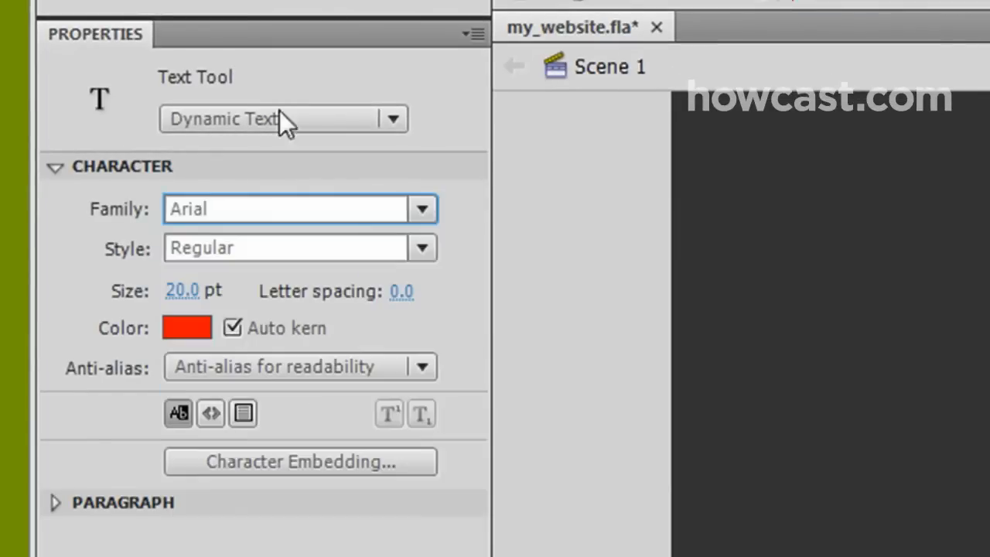
left_click(391, 120)
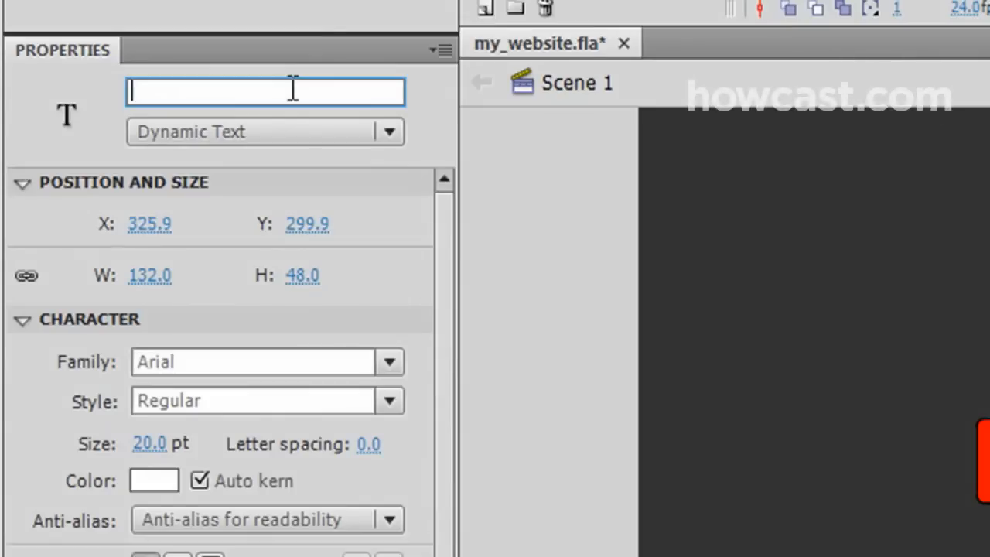
type("text_")
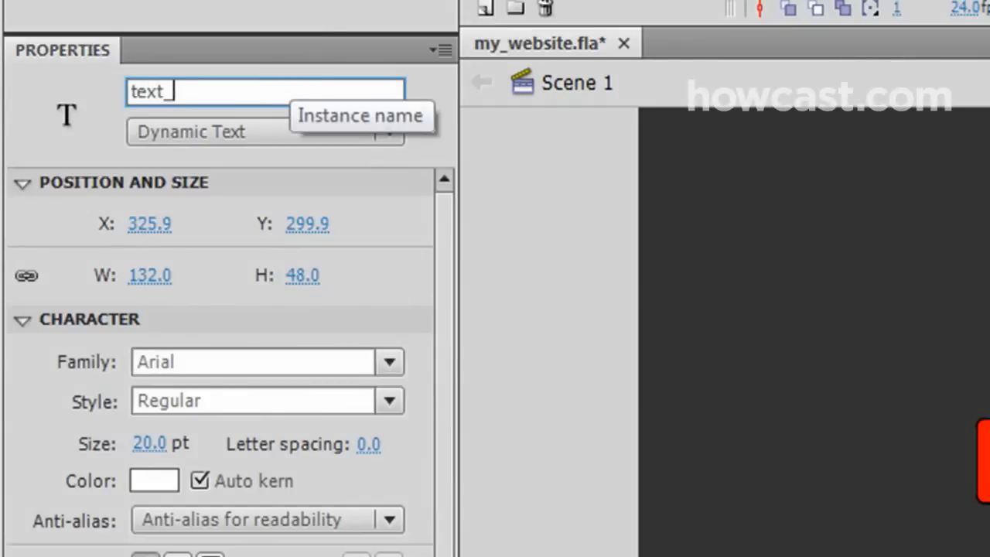
type("clip")
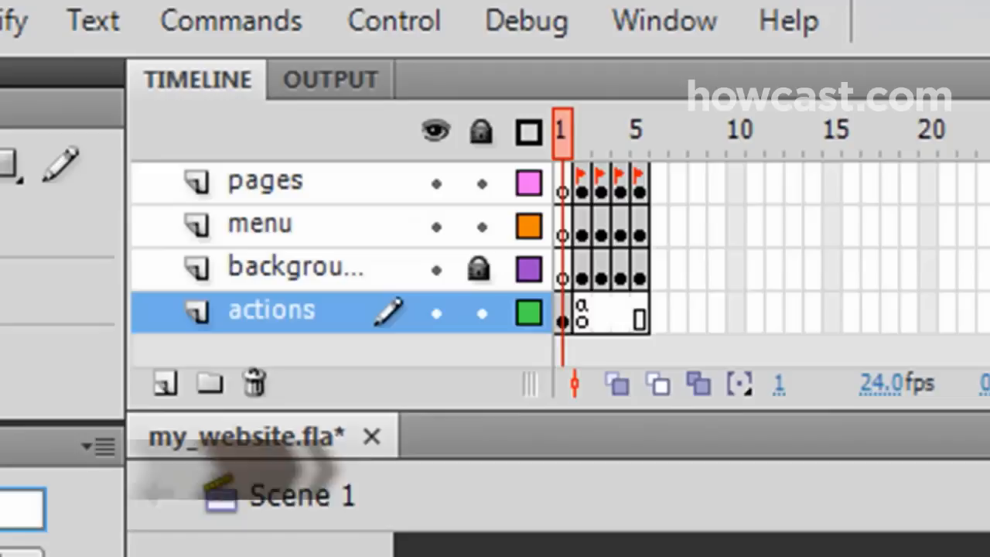
Script frame 1 of actions with stop(), an ENTER_FRAME listener for preload1 and its function header.
left_click(559, 322)
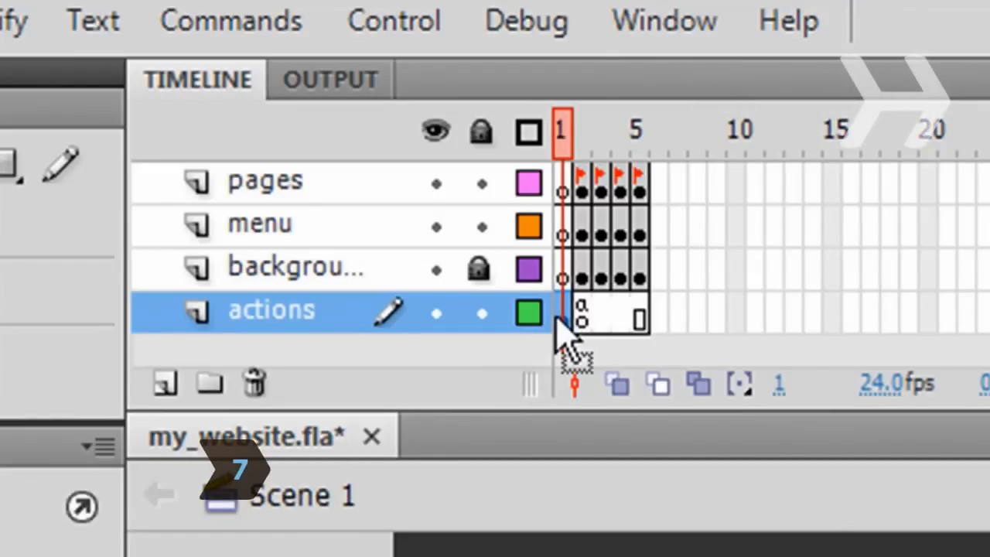
key("F9")
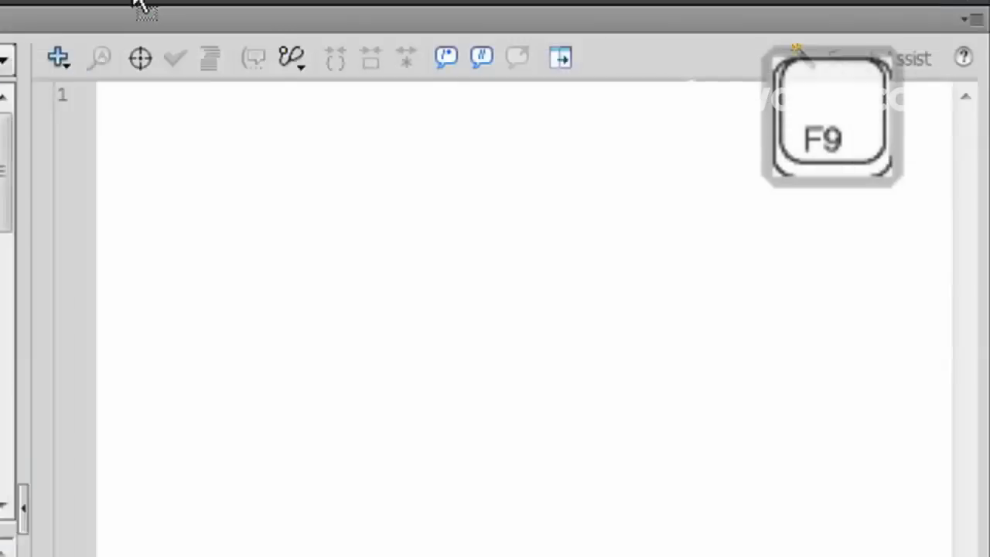
left_click(145, 129)
type("stop(")
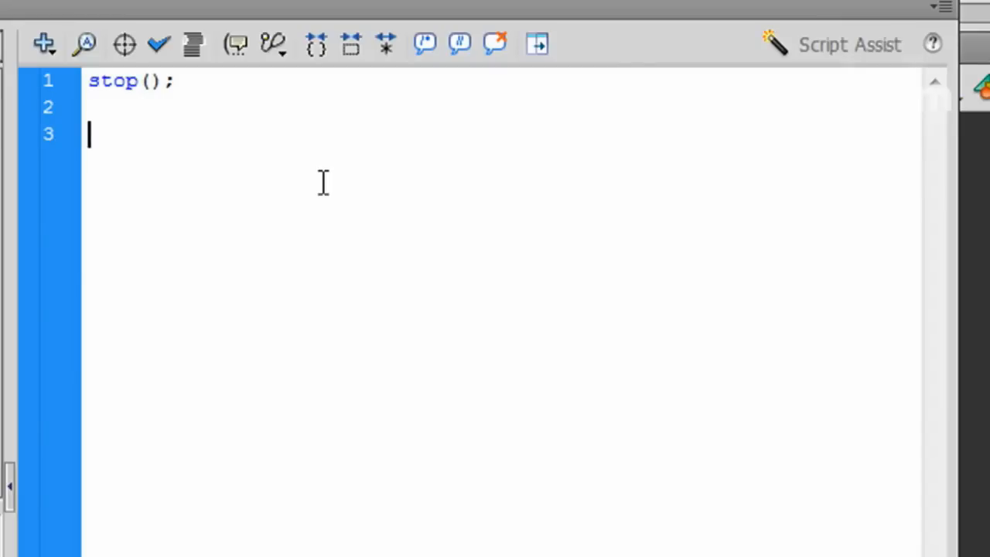
type("this.addEventListener(Event.ENTER_FRAME, preload1);")
key("Return")
key("Return")
type("function preload1")
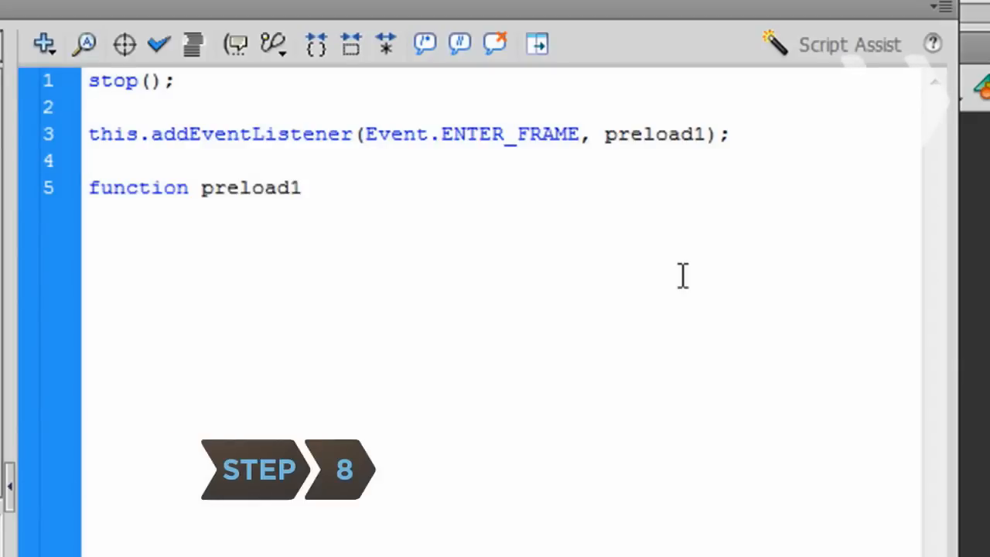
type("(e:Event):void{")
Write preload1's body: scaleX from bytes loaded, Math.floor percentage in text_clip, gotoAndPlay(2) and removeEventListener when loaded.
key("Return")
type("var total_bytes:Number")
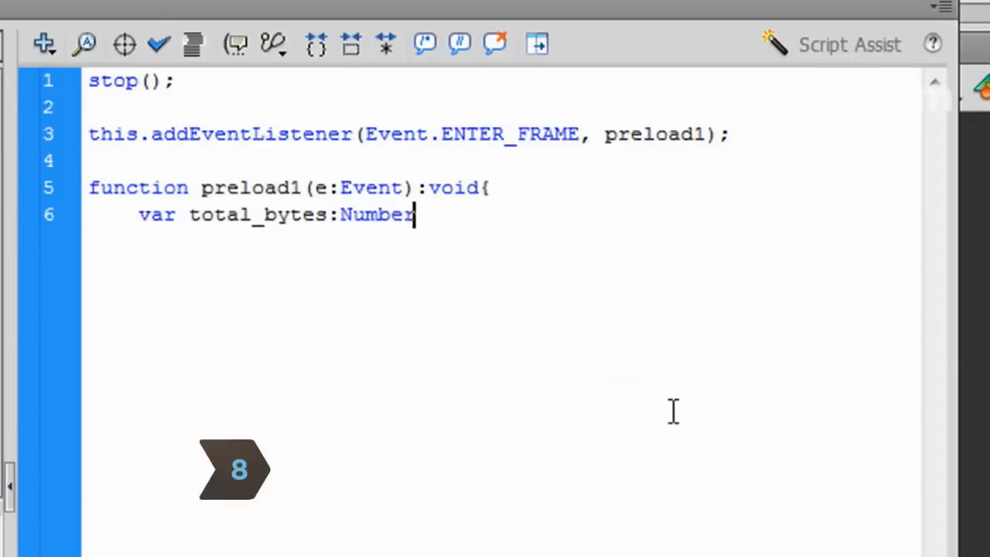
type(";")
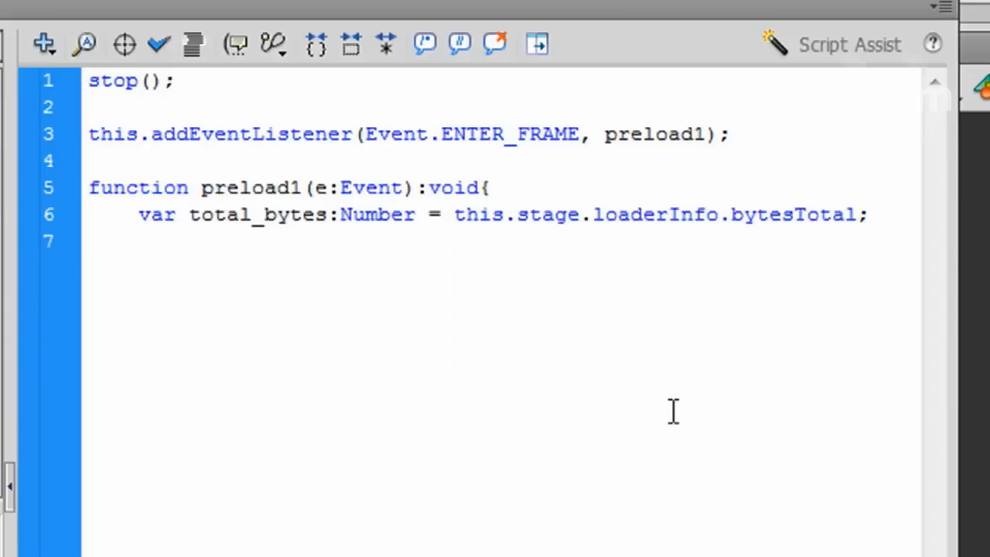
type(":Number")
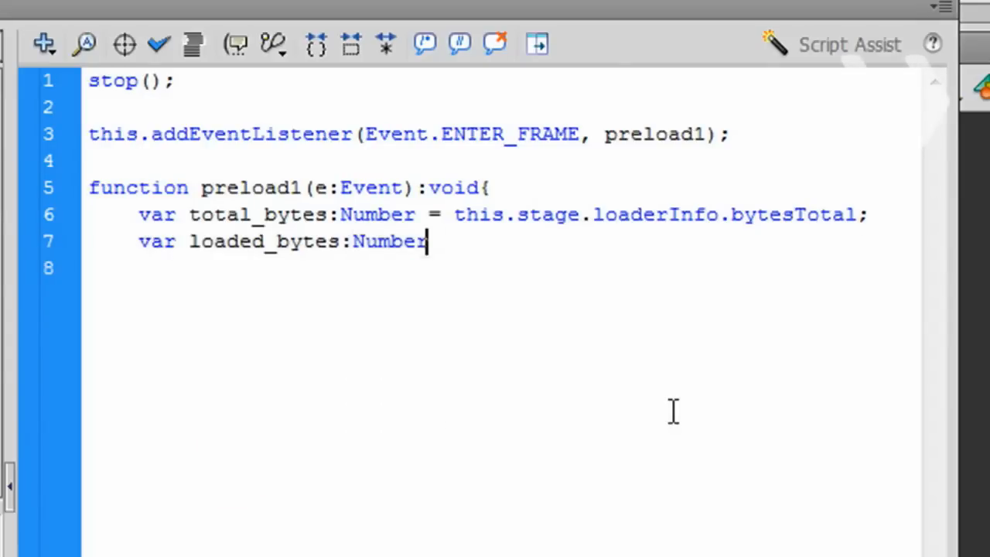
key("Return")
key("Return")
type("text_clip.text =")
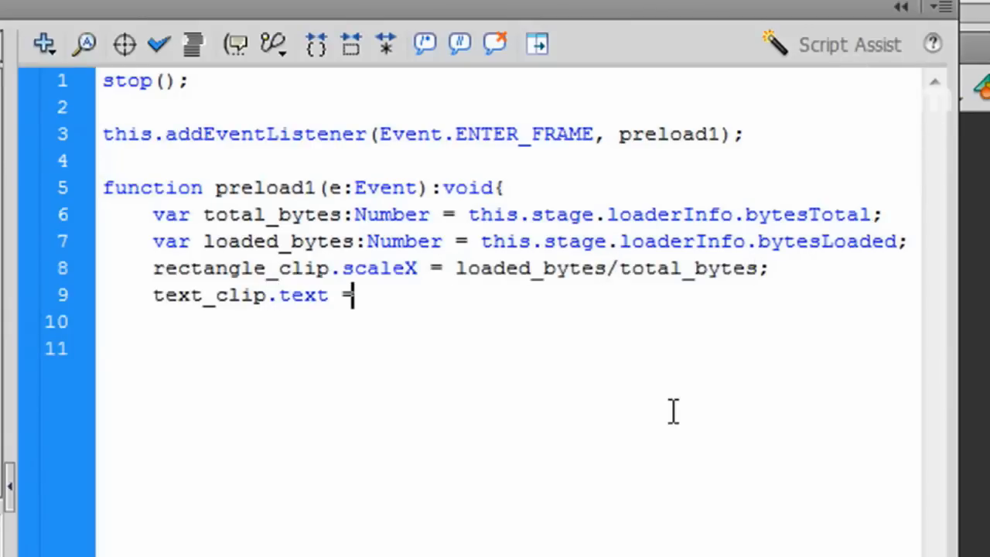
type("Math.floor((loaded_bytes/total_bytes)")
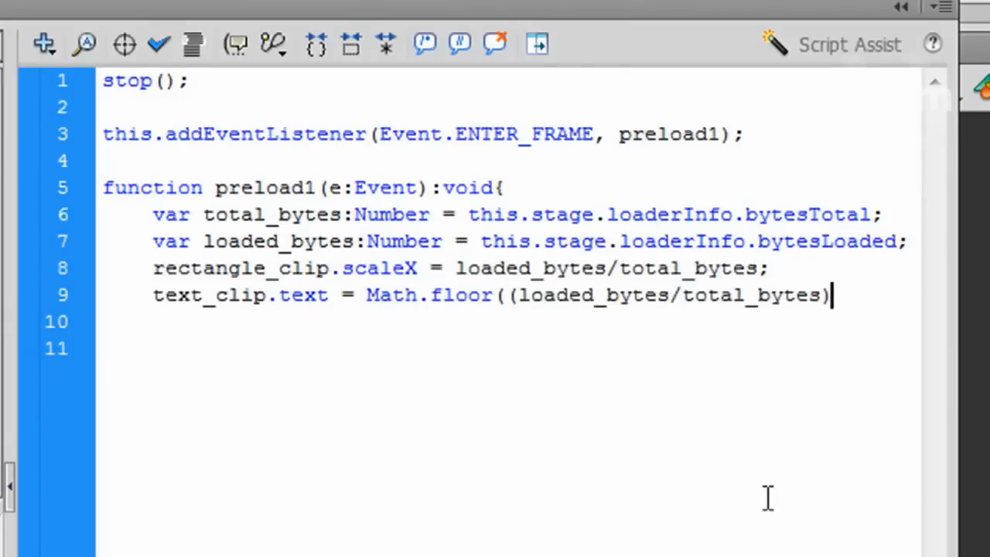
type("*100)+\"%\";")
key("Return")
type("if (total_bytes==loaded_bytes")
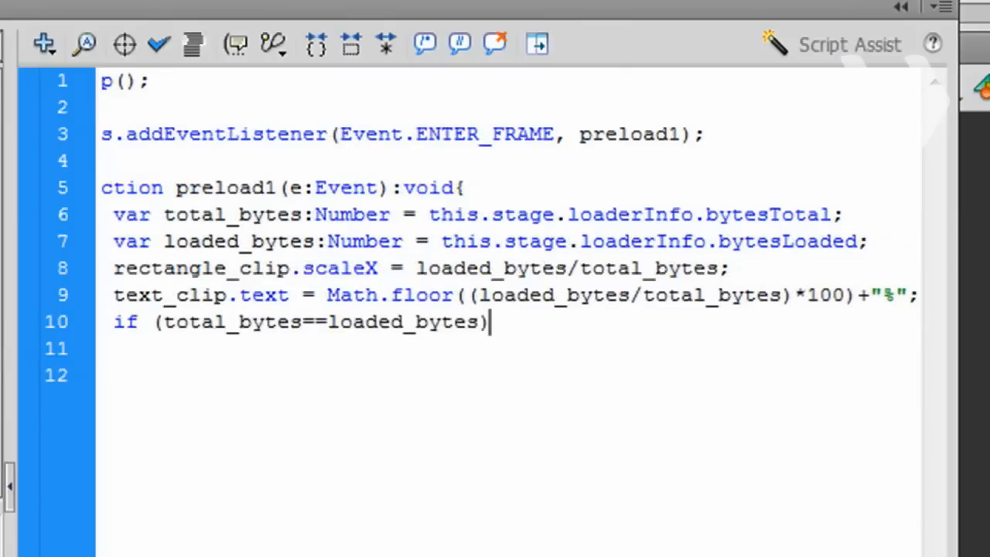
type("2);")
key("Return")
type("this.removeEventListener(Event.")
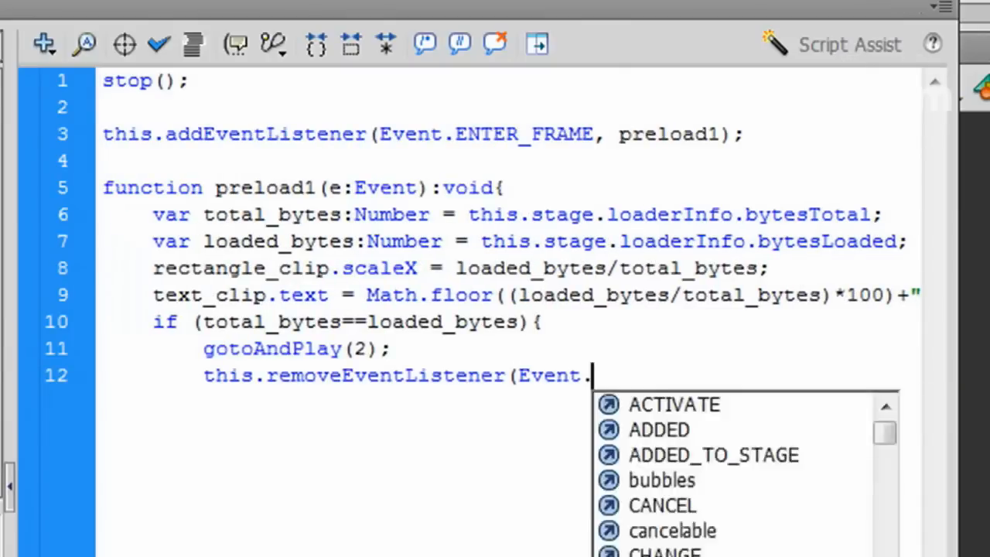
type("ENTER_FRAME, preload1);")
key("Return")
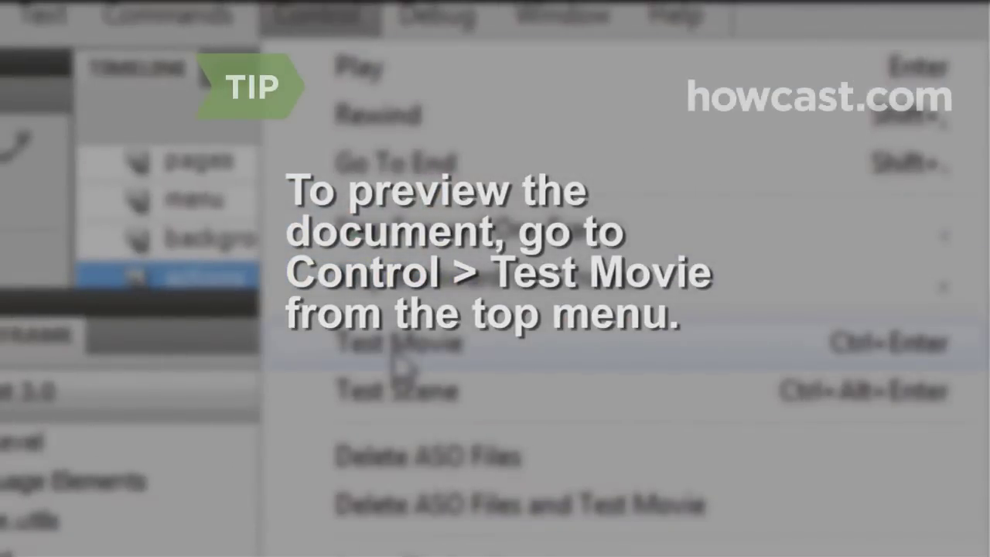
Test the movie, then publish SWF and HTML into the My Website folder.
left_click(402, 352)
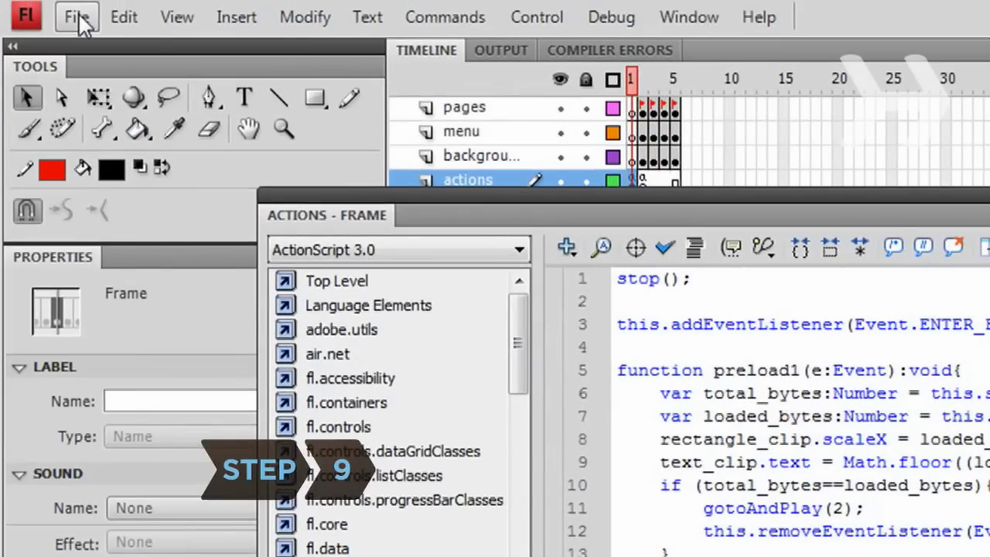
left_click(78, 15)
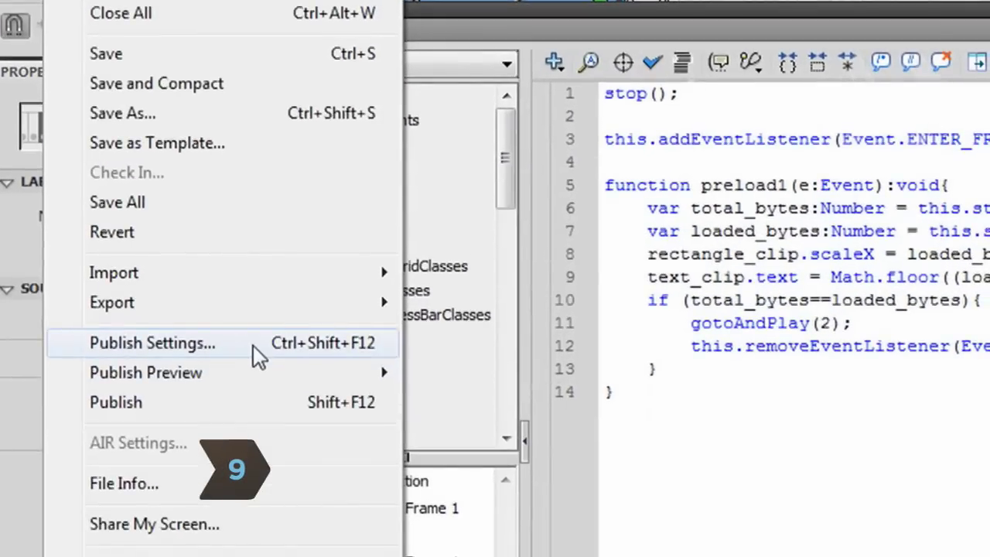
left_click(253, 344)
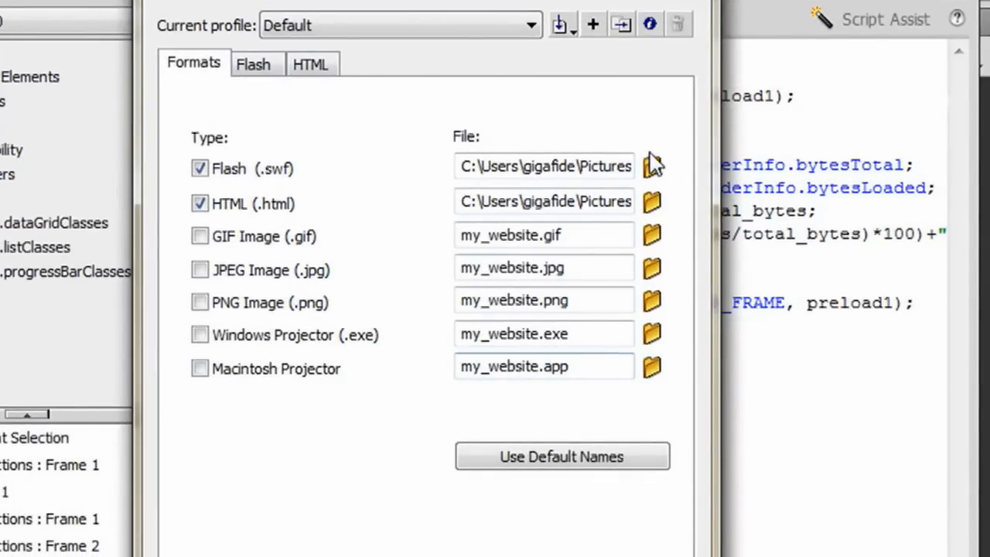
left_click(652, 164)
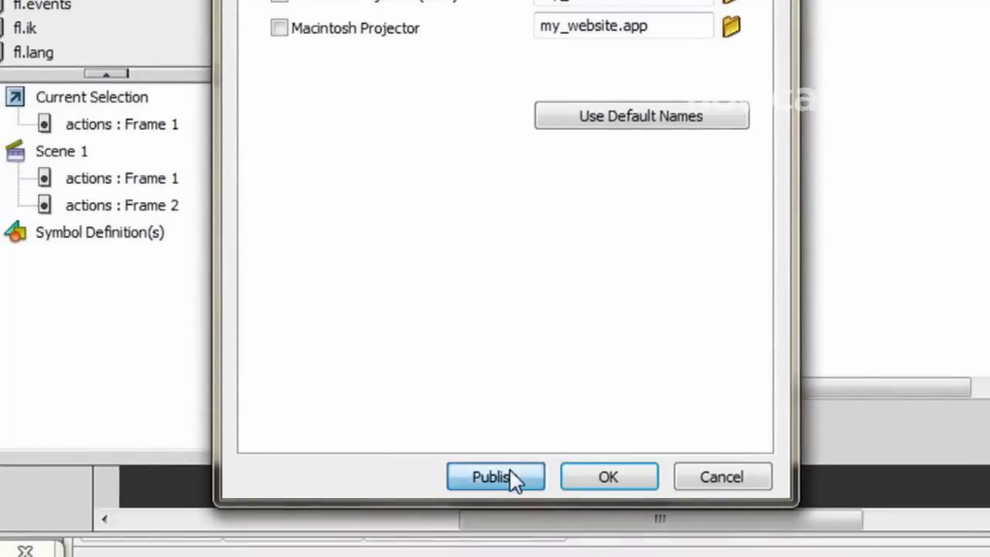
left_click(511, 477)
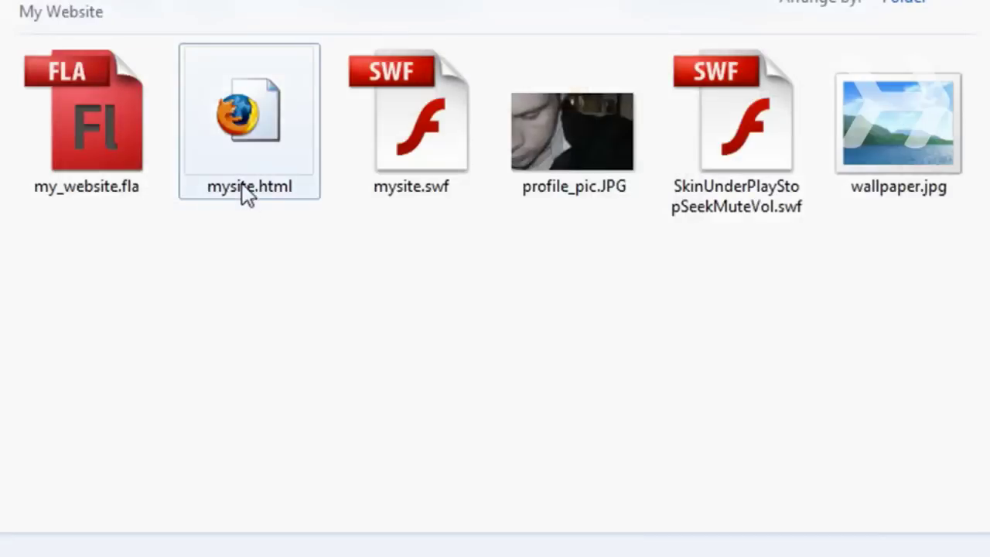
Open the published mysite.html in the browser to watch the preloader run.
left_click(243, 137)
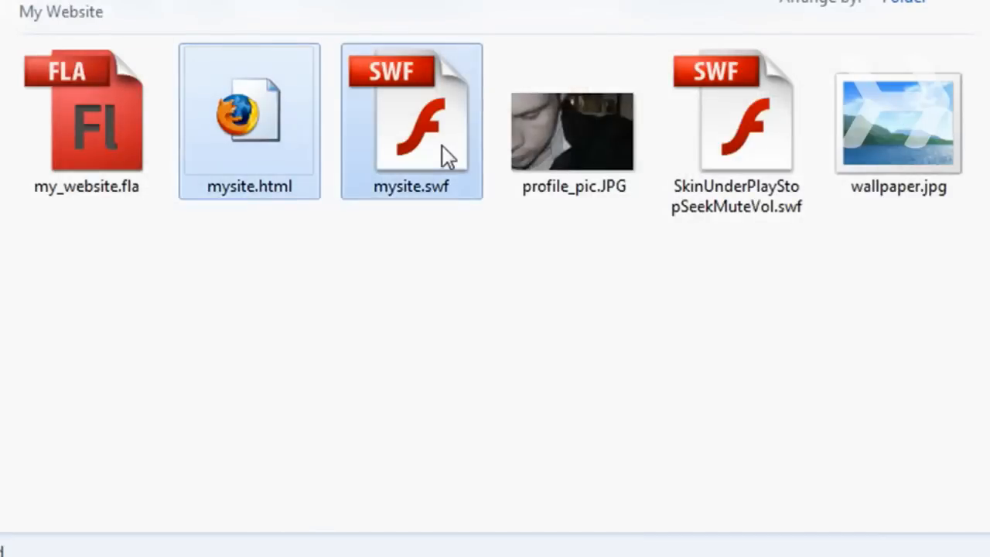